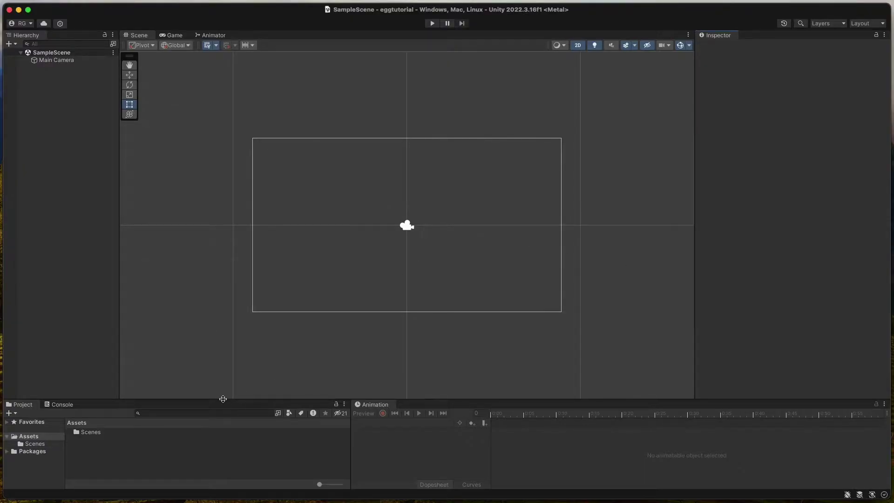
- Create a folder named Sprites inside Assets
left_click_drag(223, 399, 223, 394)
right_click(104, 442)
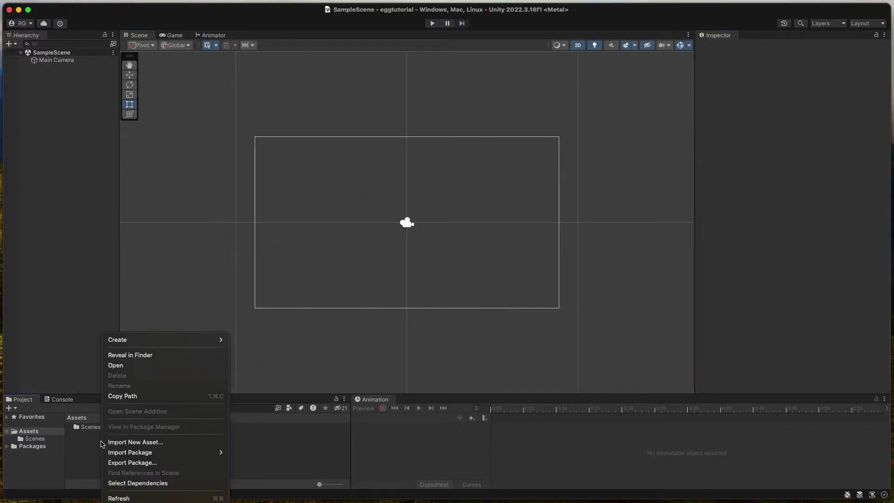
mouse_move(131, 340)
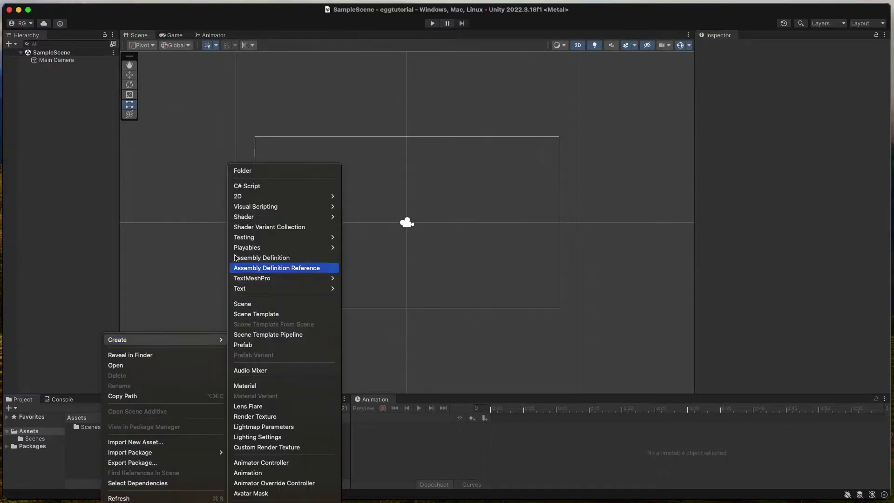
left_click(264, 176)
type("Sprites")
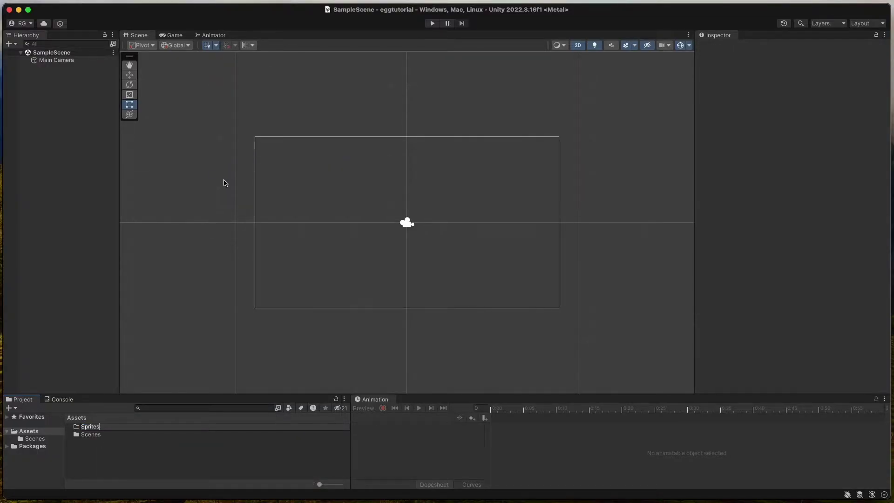
key("Return")
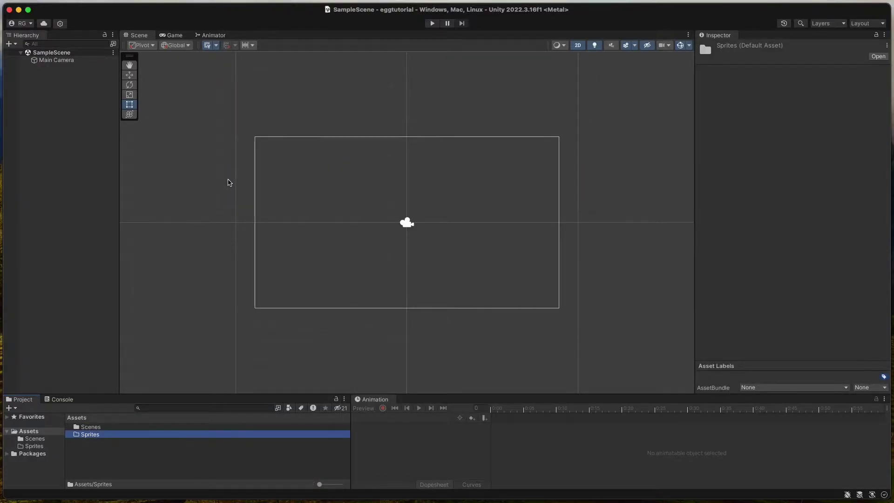
- Import sprites.png into the Sprites folder and apply Multiple sprite mode with 300 pixels per unit
left_click_drag(891, 243, 189, 449)
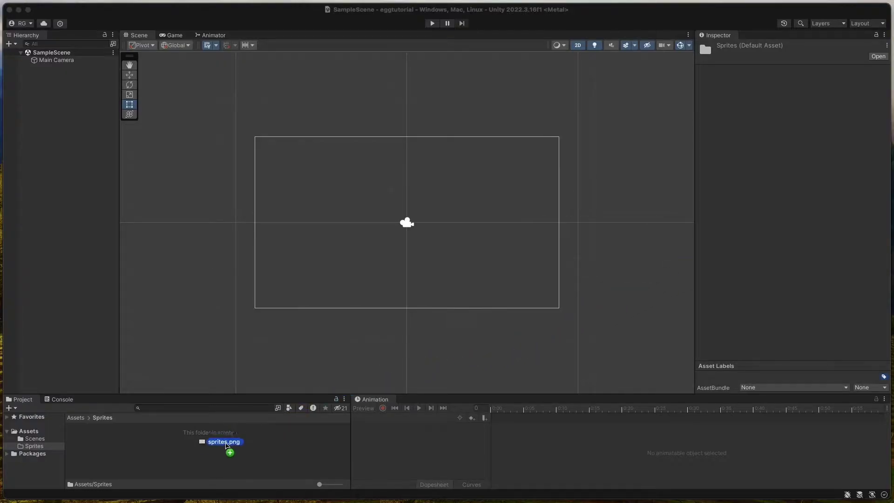
left_click(805, 99)
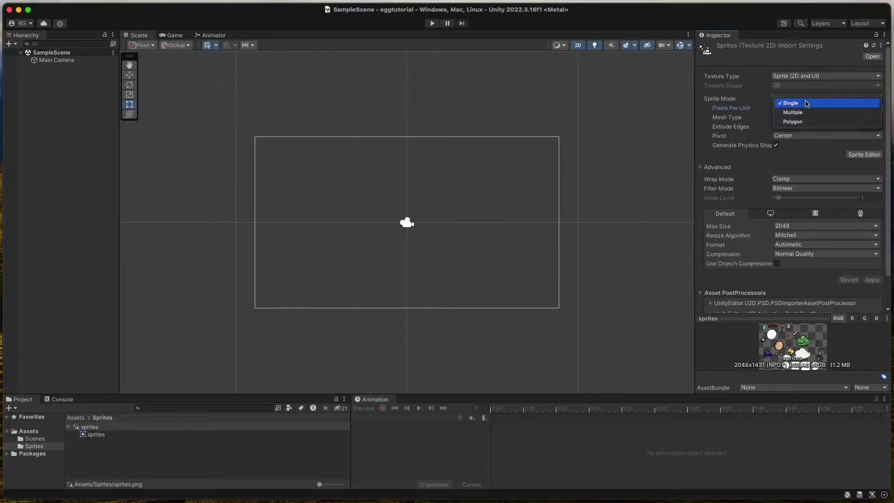
left_click(804, 111)
left_click(803, 108)
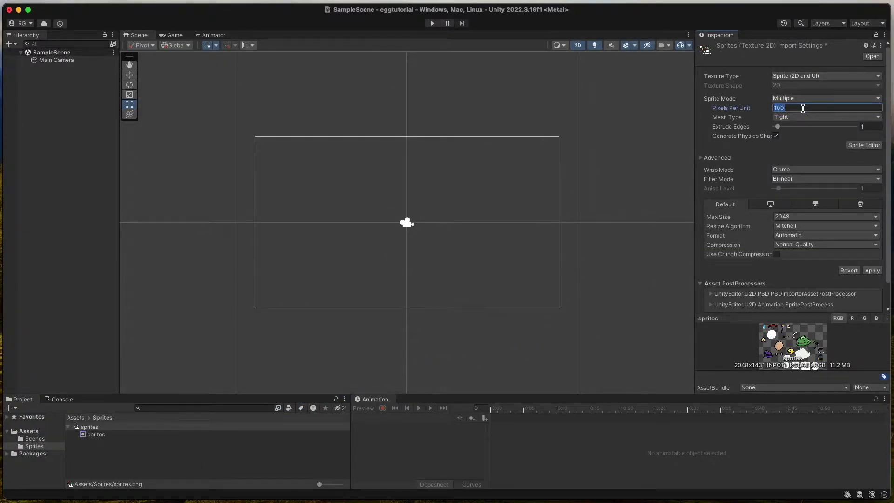
type("30")
left_click(873, 271)
- Slice the sprite sheet with the Automatic type and Center pivot, apply the slices, and close the Sprite Editor
left_click(863, 145)
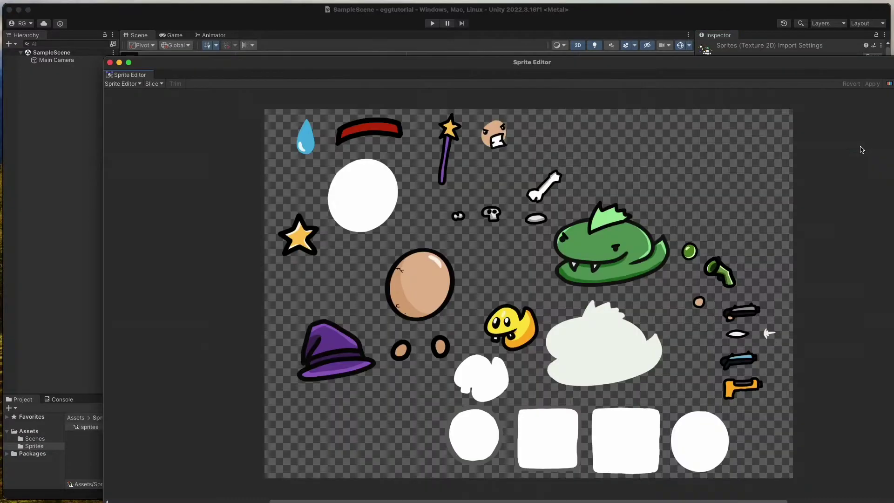
left_click(152, 84)
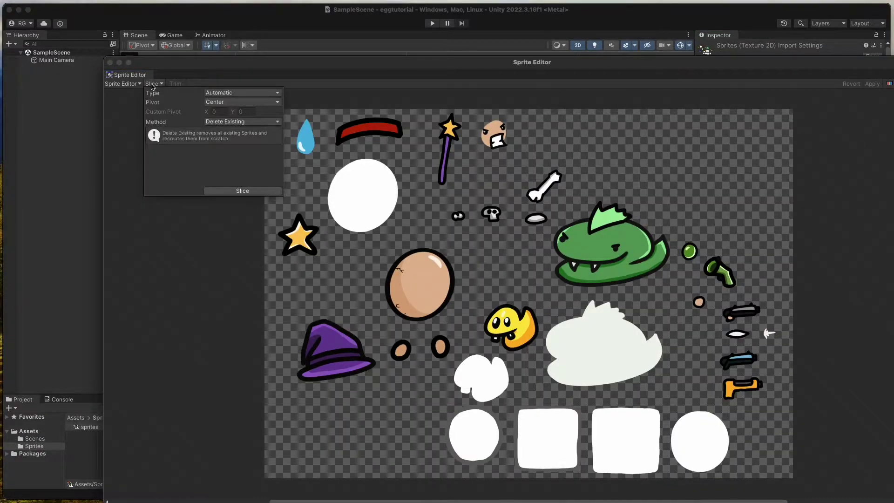
left_click(236, 194)
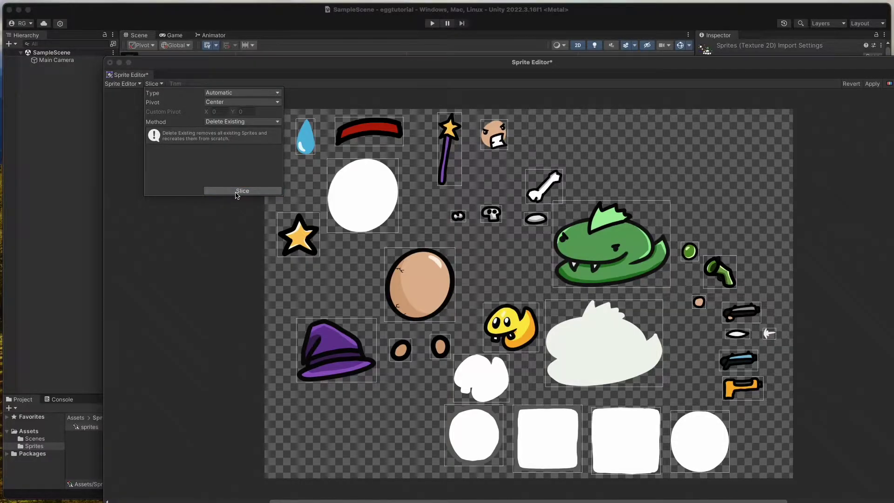
left_click_drag(631, 64, 545, 23)
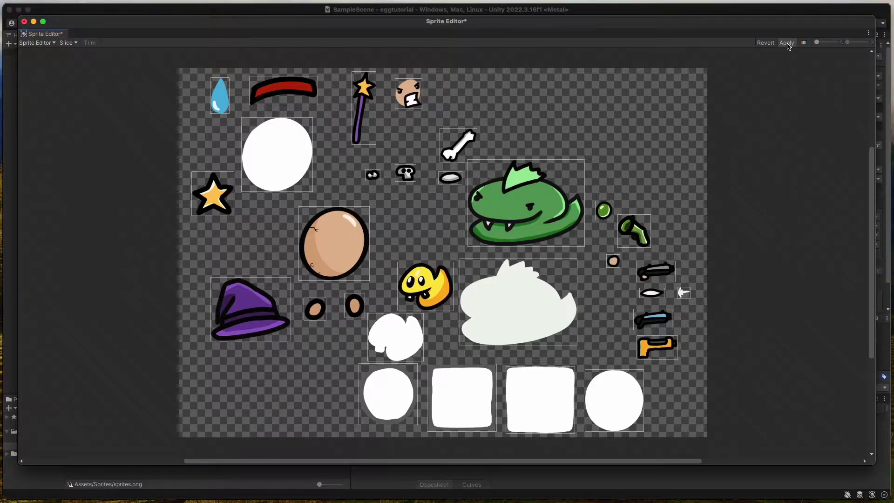
left_click(786, 43)
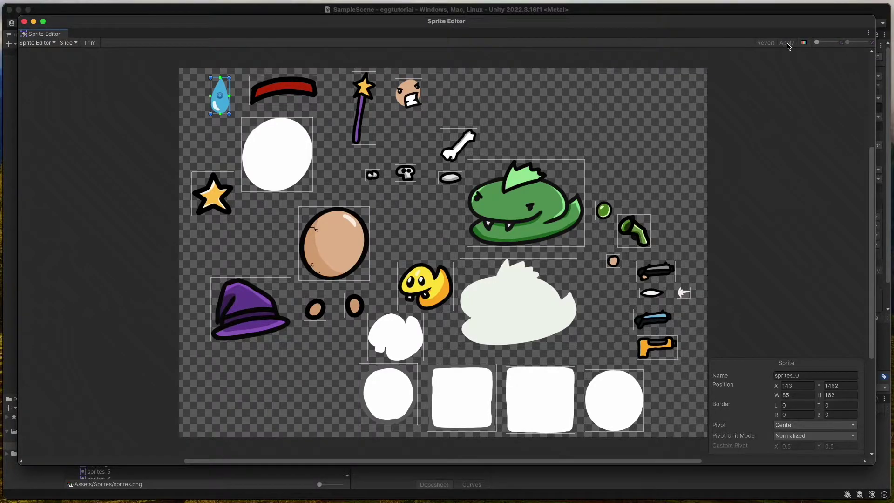
left_click(24, 21)
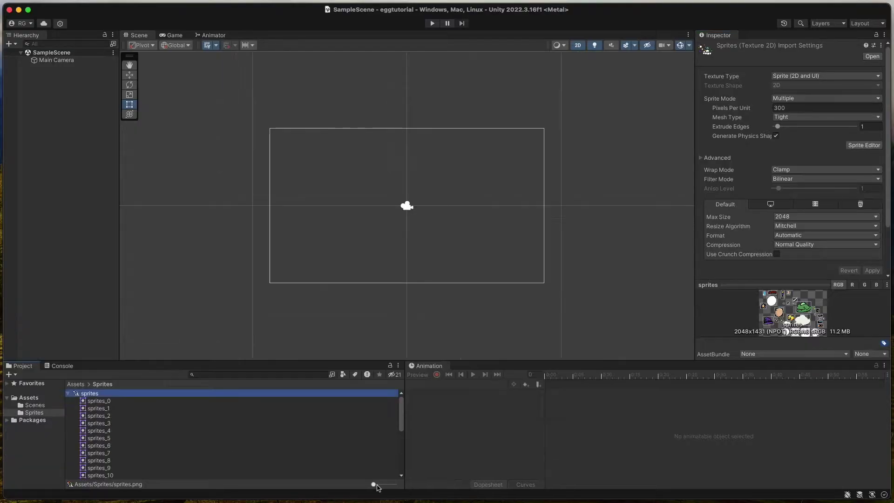
- Show the sliced sprites in the Sprites folder as larger thumbnails with the sheet expanded
left_click_drag(374, 484, 380, 485)
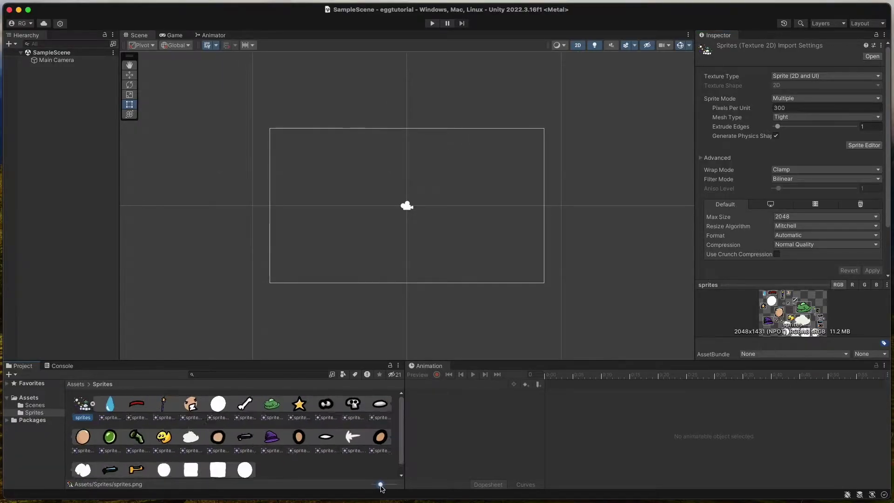
left_click(90, 403)
left_click(108, 411)
left_click(91, 404)
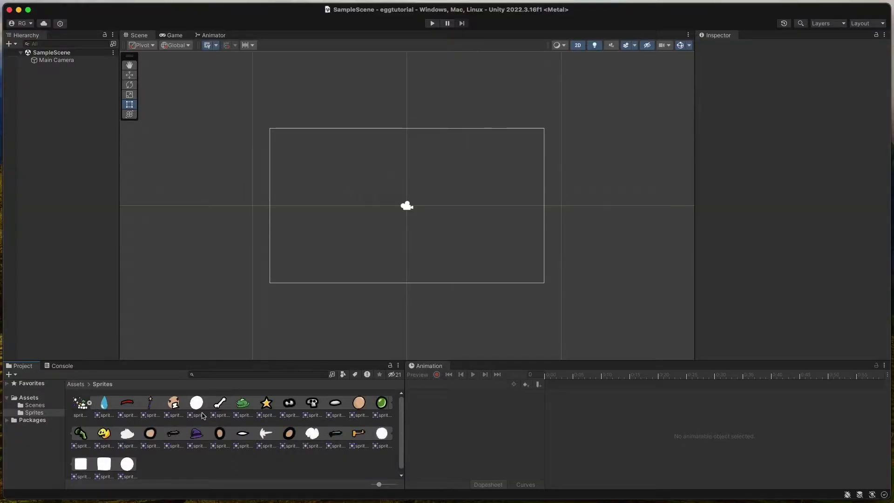
- Add an empty game object named Player to the scene
right_click(76, 136)
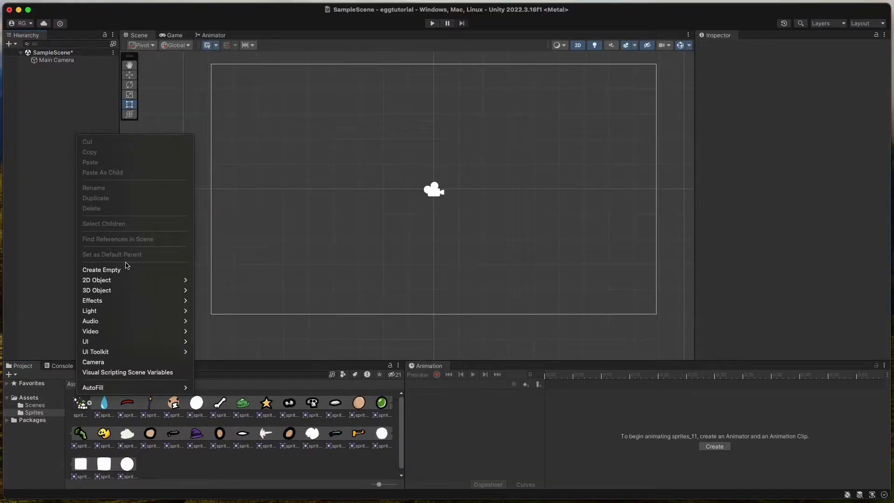
left_click(121, 269)
type("Pl")
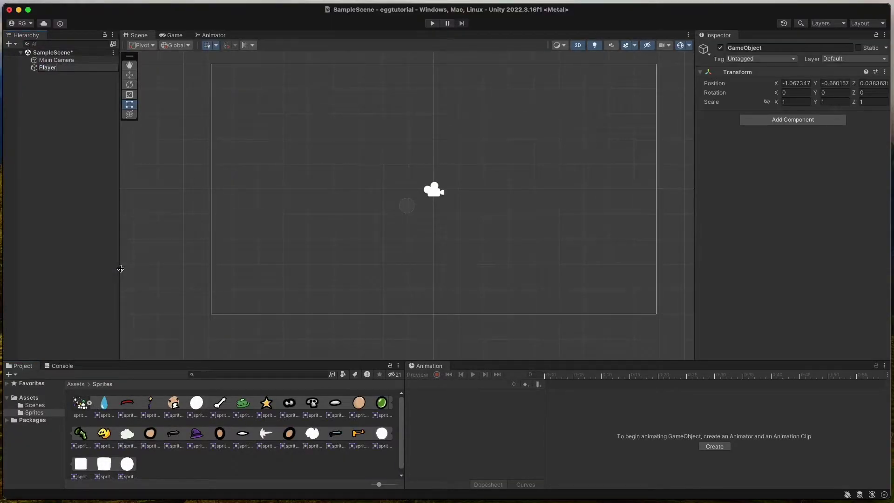
type("ayer")
key("Return")
- Add an empty child object named Sprites under Player
right_click(61, 69)
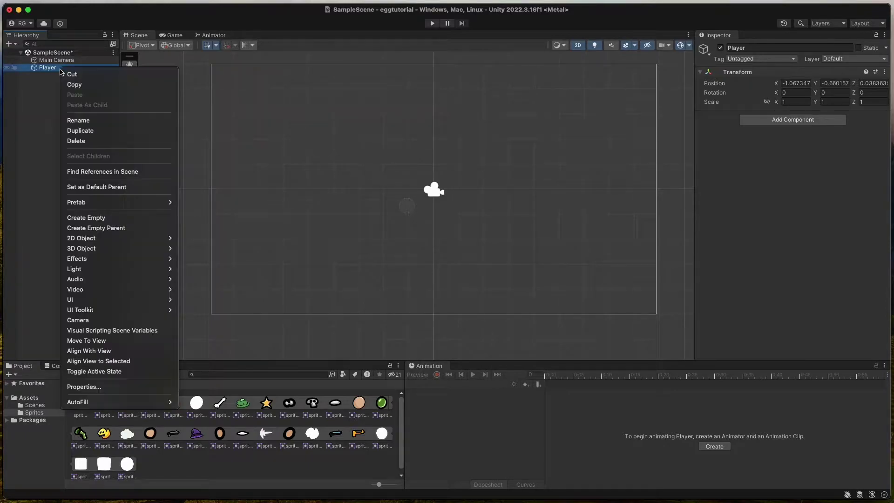
left_click(103, 221)
type("Sprites")
key("Return")
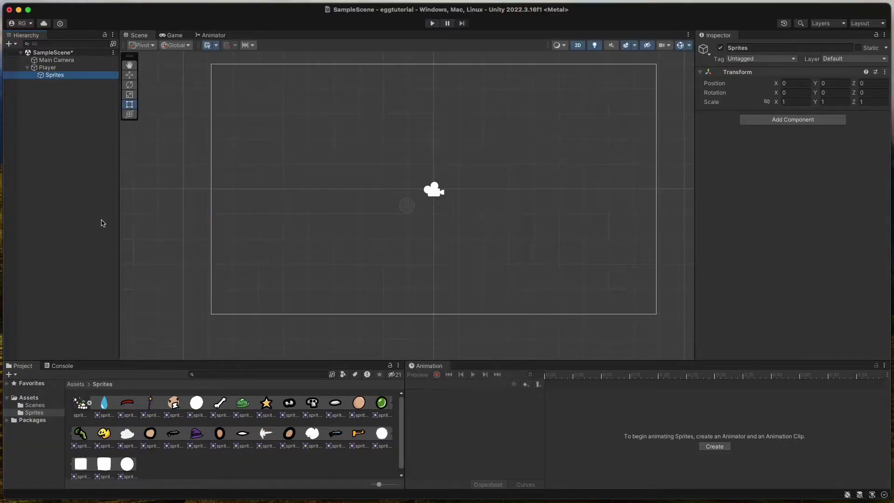
- Place the egg body sprite in the scene as a child of the Sprites object
left_click_drag(357, 407, 77, 76)
left_click(78, 74)
left_click(78, 70)
left_click(78, 73)
- Reset the transforms of the Player object and the egg sprite
left_click(62, 67)
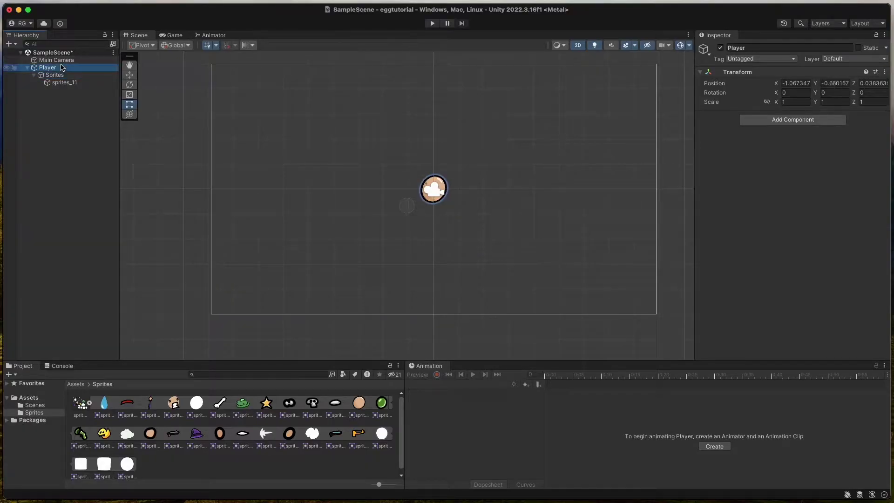
left_click(883, 72)
left_click(889, 86)
left_click(64, 82)
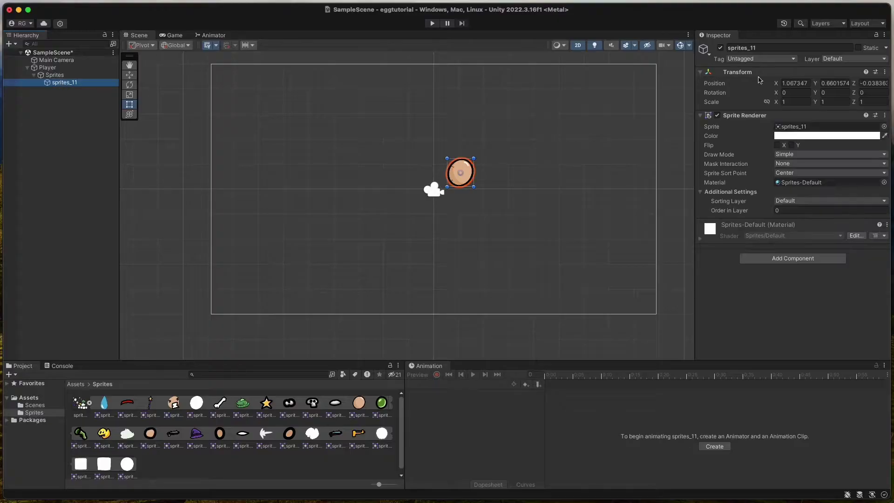
left_click(884, 73)
left_click(890, 86)
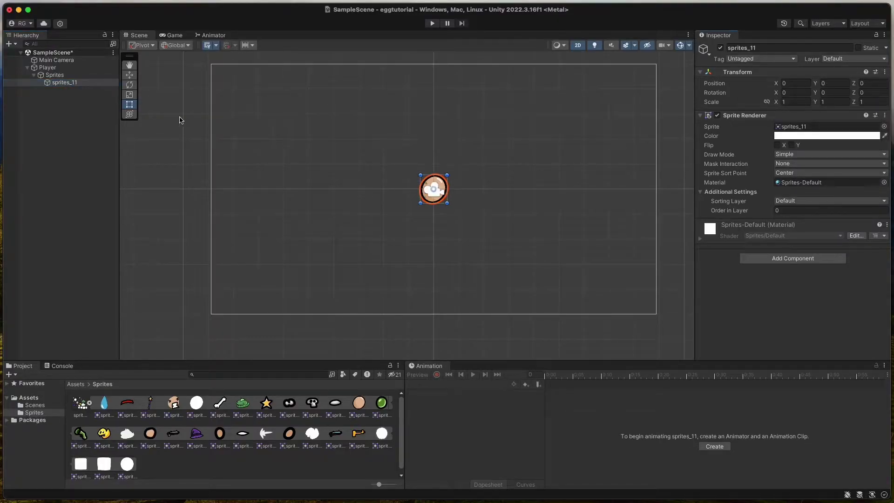
- Rename the egg sprite object under Sprites to Body
left_click(97, 76)
double_click(64, 83)
key("Return")
type("B")
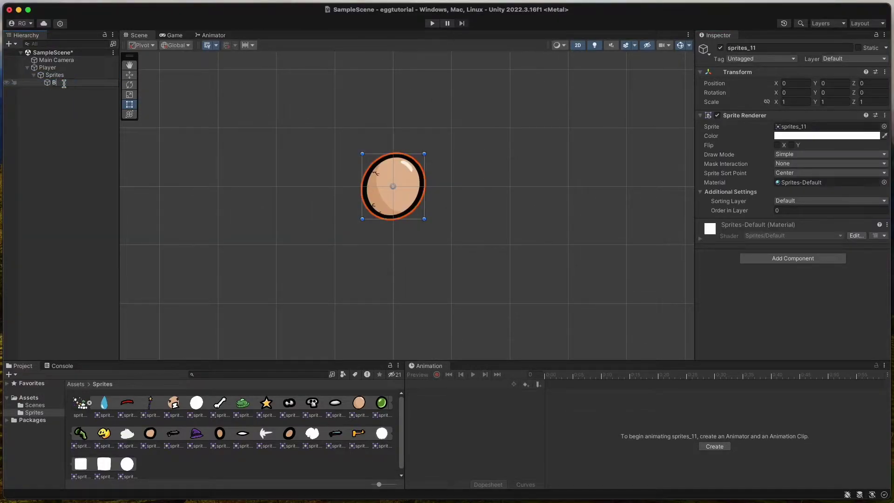
type("ody")
key("Return")
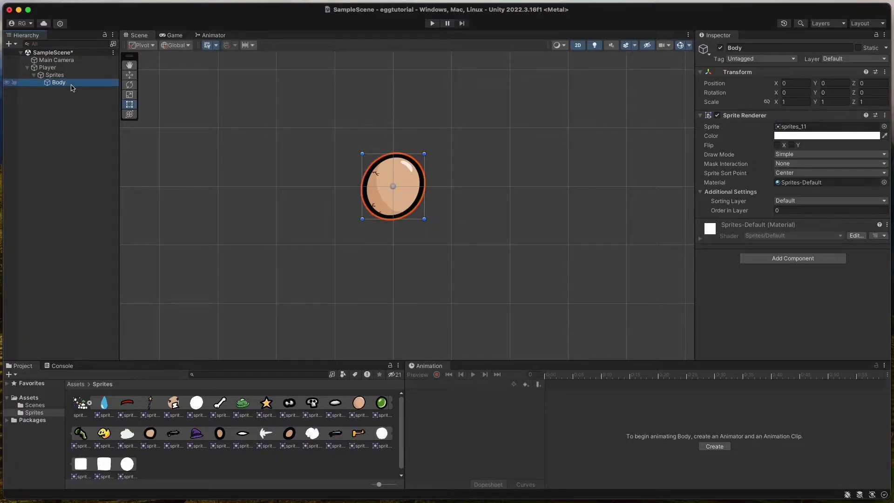
- Add a new sorting layer named Player
left_click(797, 203)
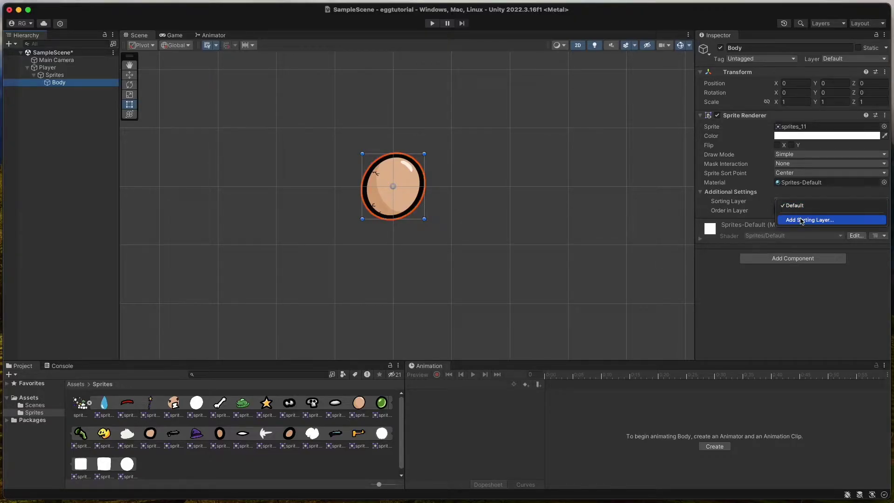
left_click(801, 220)
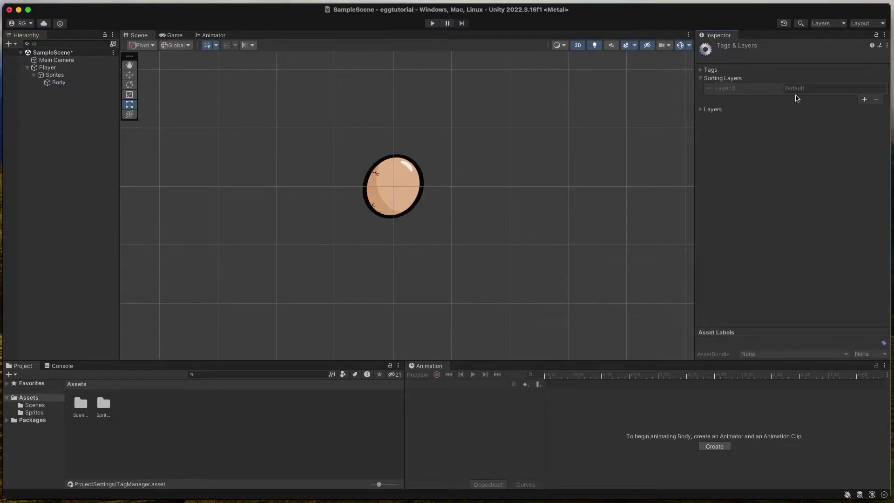
left_click(864, 100)
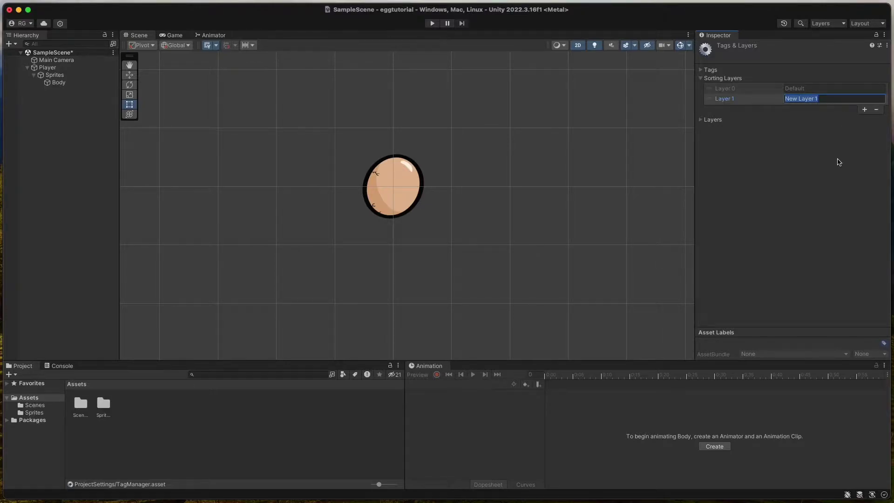
type("Player")
- Assign Body to the Player sorting layer with an order in layer of 5
left_click(90, 83)
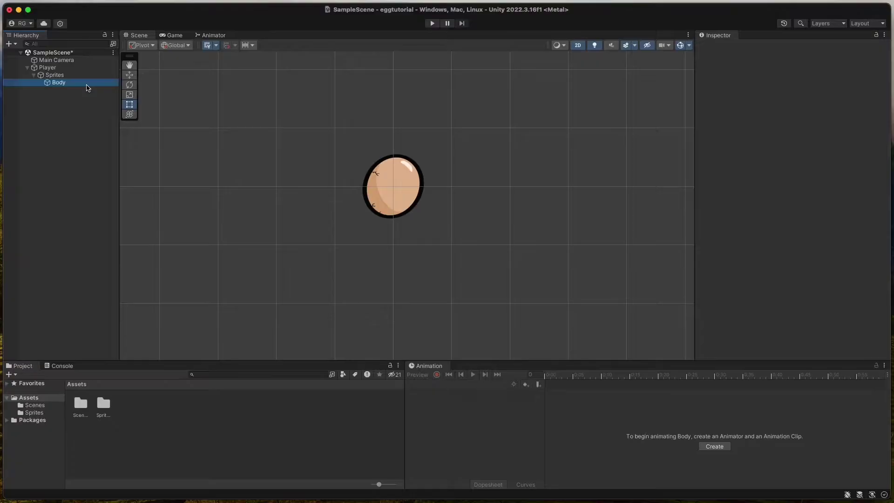
left_click(796, 201)
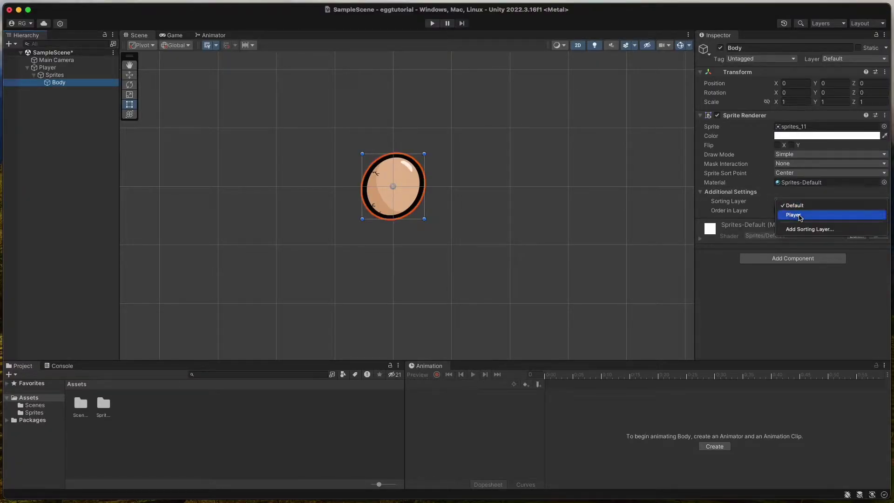
left_click(798, 214)
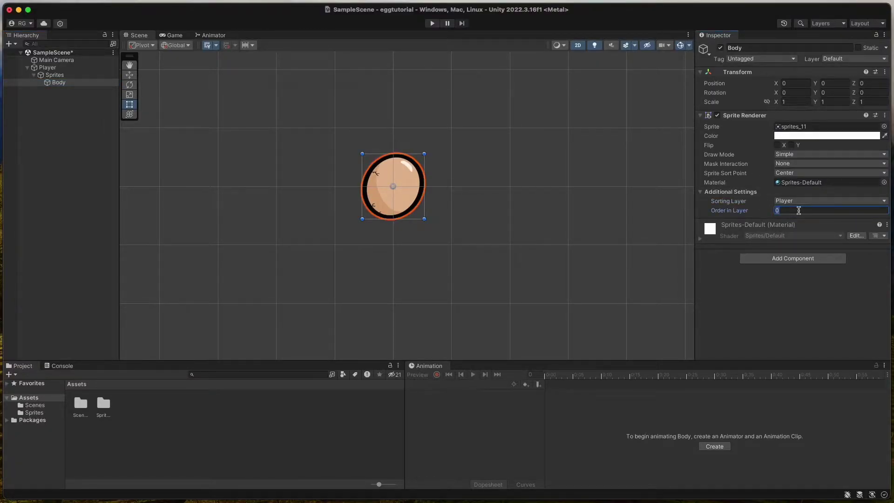
type("5")
key("Return")
- Place the angry face sprite over the egg, on the Player sorting layer with an order in layer of 6
double_click(107, 401)
left_click_drag(181, 409, 408, 201)
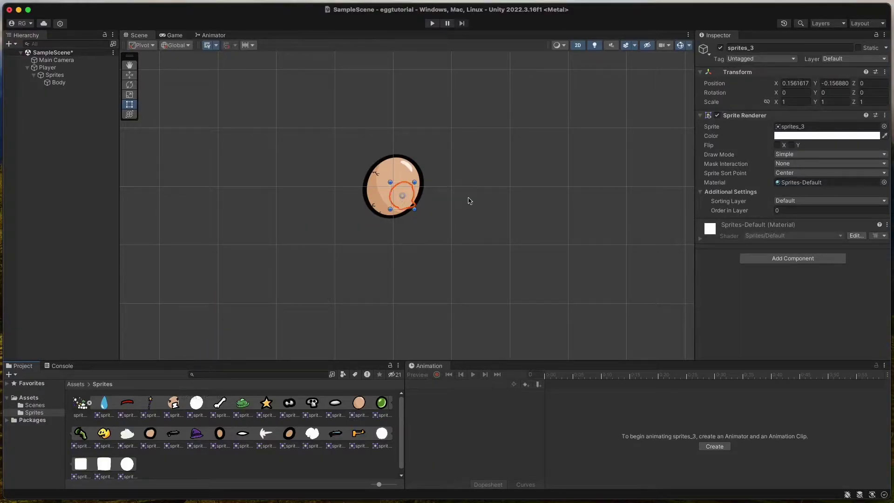
left_click(790, 203)
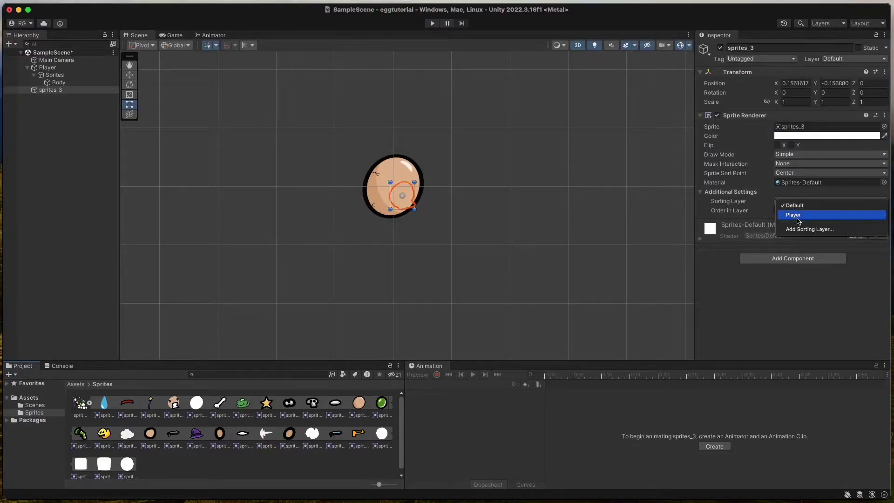
left_click(799, 215)
left_click(798, 211)
type("1")
left_click(68, 128)
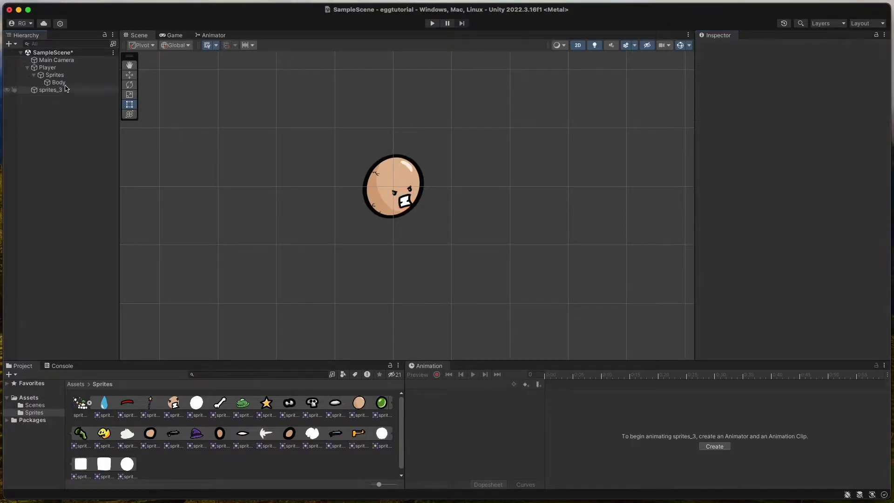
- Rename the face sprite object to Face and make it a child of Body
left_click(65, 90)
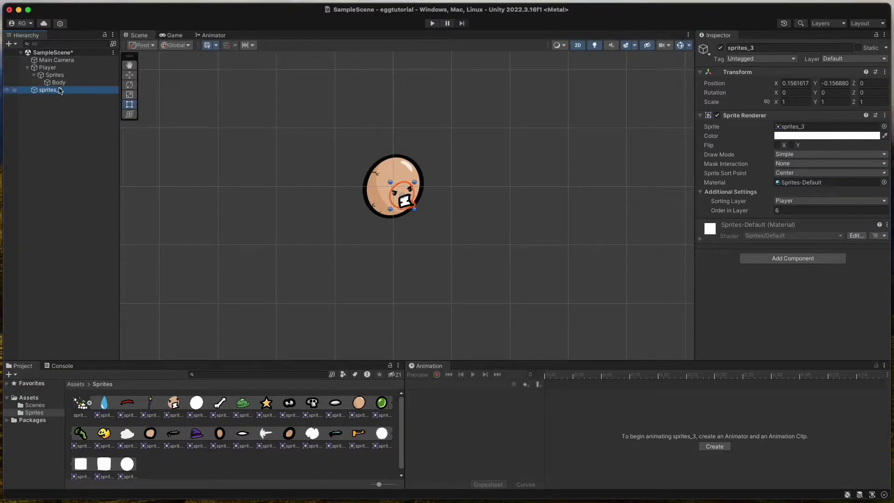
key("Return")
type("Face")
key("Return")
left_click_drag(60, 90, 64, 83)
left_click(64, 83)
- Rotate the Face sprite slightly and adjust its position on the lower right part of the egg
left_click(66, 88)
scroll(435, 180, "up", 5)
key("e")
left_click_drag(407, 223, 403, 231)
key("w")
left_click_drag(381, 202, 410, 176)
key("t")
left_click(236, 205)
scroll(236, 206, "down", 3)
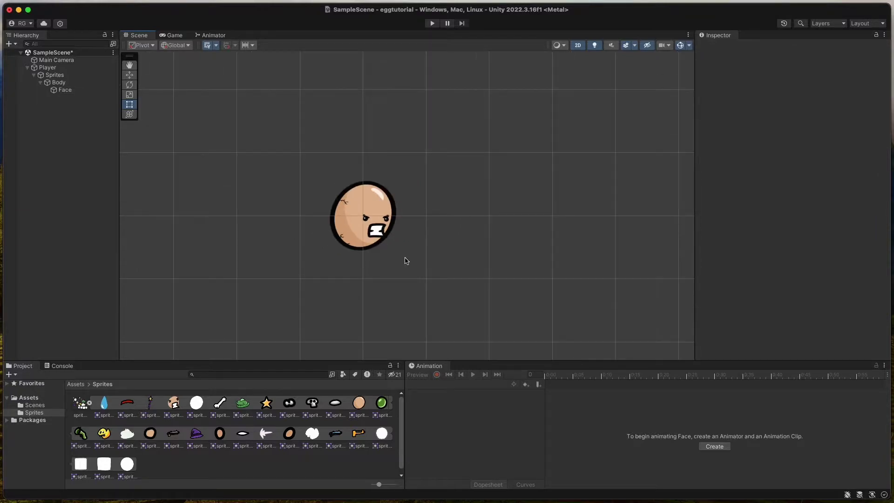
scroll(384, 239, "down", 2)
left_click(385, 239)
key("e")
left_click(340, 245)
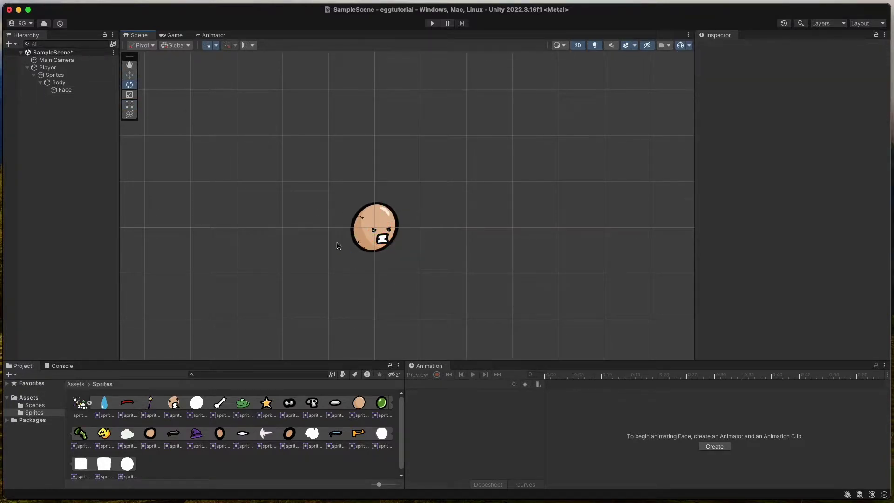
- Place the upright oval foot sprite under the lower right of the egg and rename the object FootR
scroll(338, 271, "up", 1)
scroll(360, 260, "up", 2)
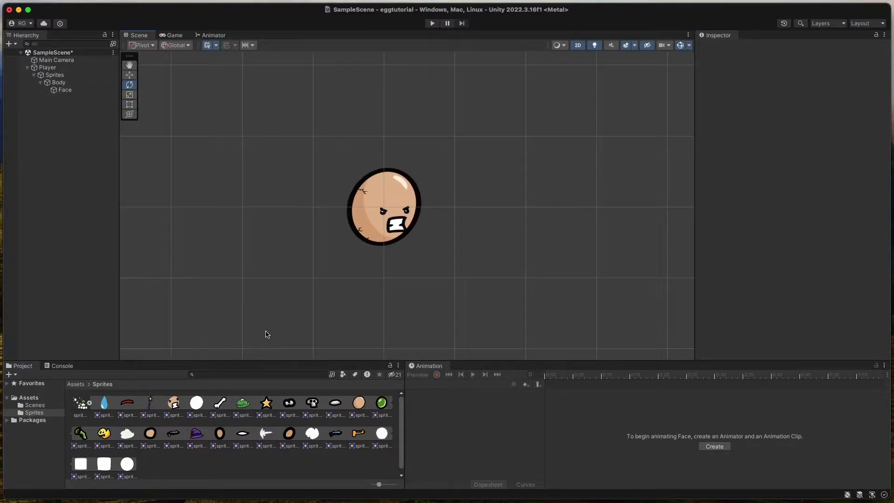
left_click_drag(221, 436, 412, 249)
left_click(75, 97)
left_click(73, 97)
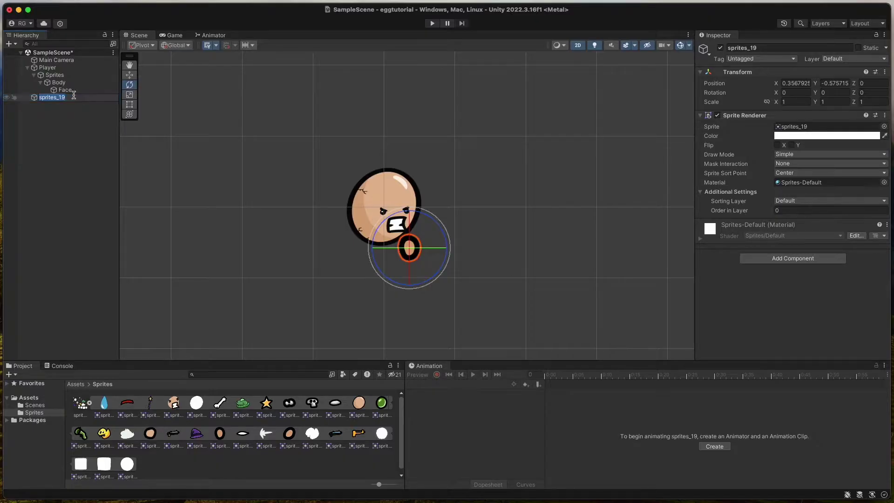
type("FootR")
key("Return")
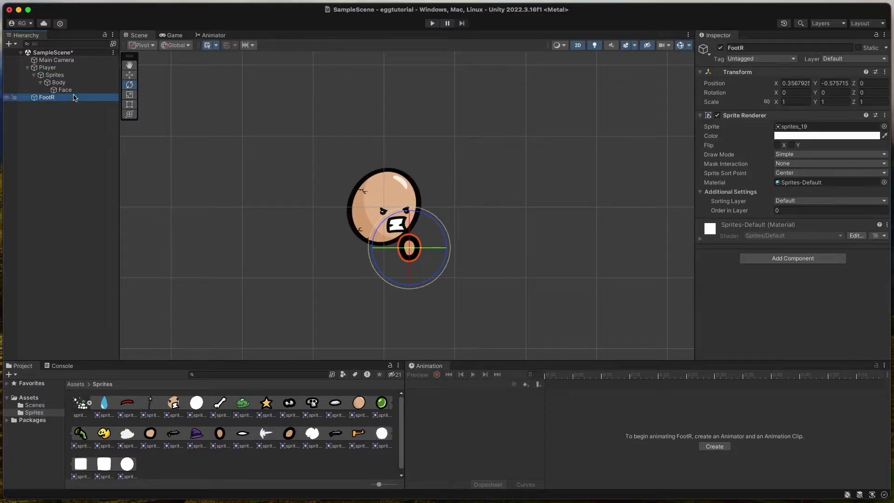
- Place the tilted oval foot sprite under the lower left of the egg and rename the object FootL
left_click_drag(289, 433, 359, 249)
left_click(87, 105)
left_click(86, 105)
type("FootL")
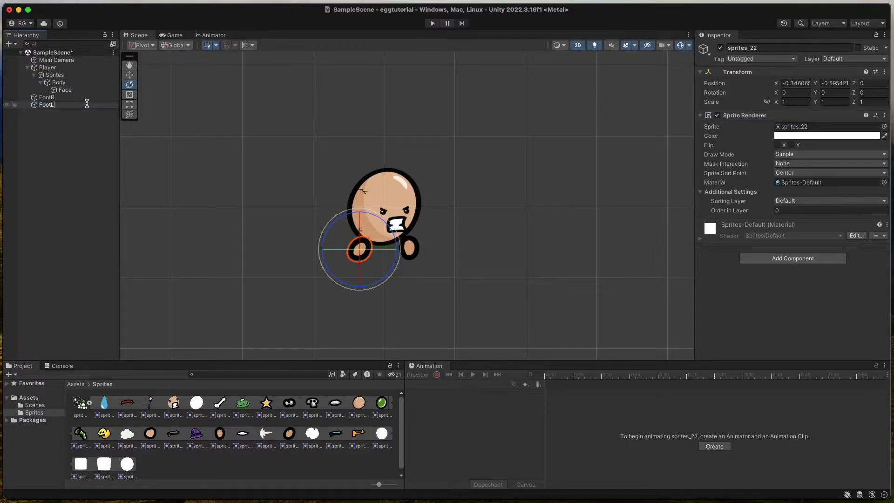
key("Return")
- Make FootR and FootL children of Sprites and assign both to the Player sorting layer
left_click(86, 98, "shift")
left_click_drag(86, 98, 72, 81)
left_click(815, 200)
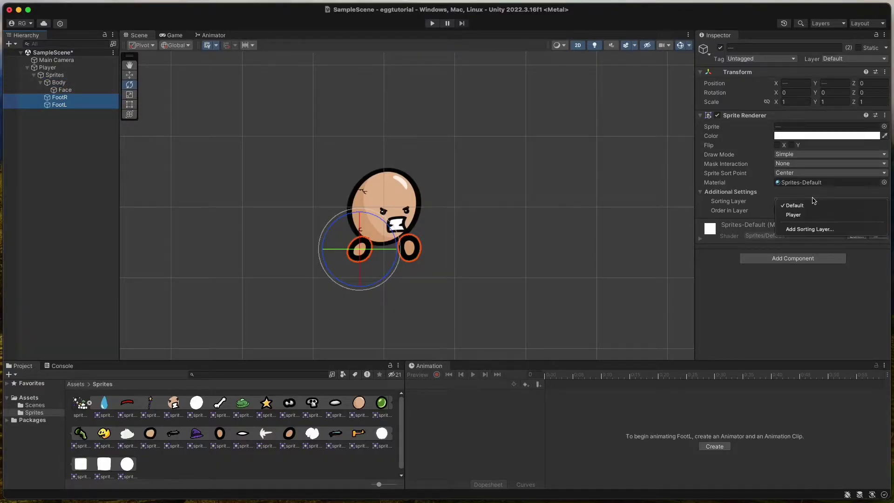
left_click(798, 215)
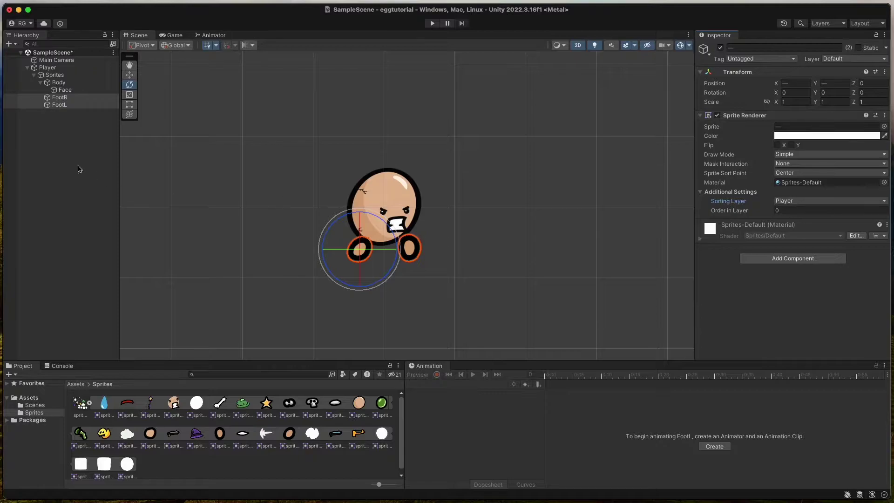
- Move FootR closer to the egg, to about X 0.337, Y -0.503, and set its order in layer to 3
left_click(60, 97)
key("w")
left_click_drag(412, 244, 410, 238)
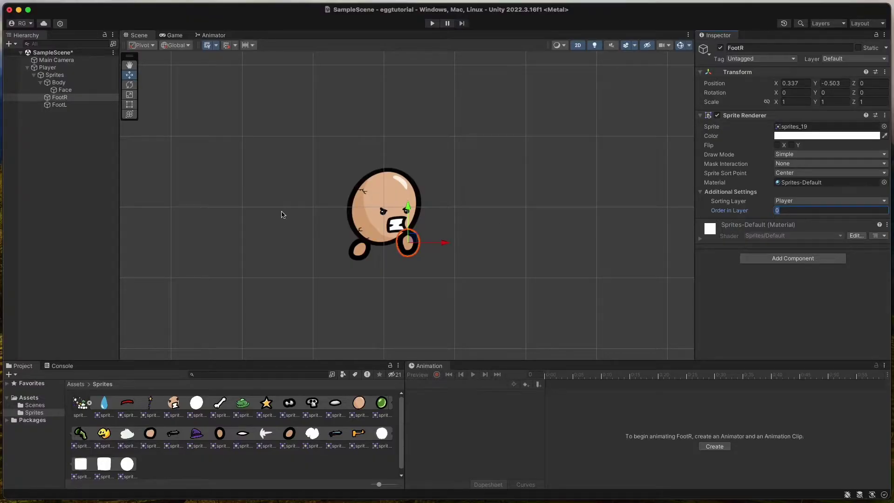
left_click(74, 161)
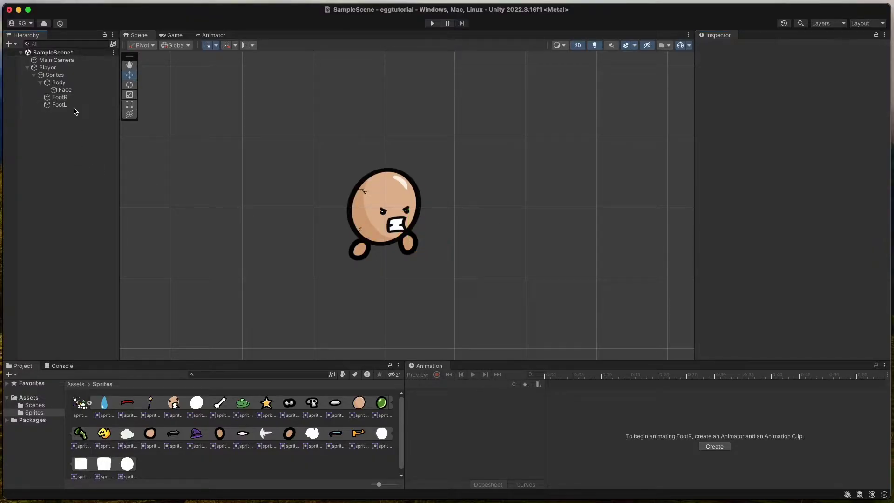
- Move FootL against the egg's underside, to about X -0.247, Y -0.503, and set its order in layer to 7
left_click(75, 105)
left_click_drag(367, 246, 371, 241)
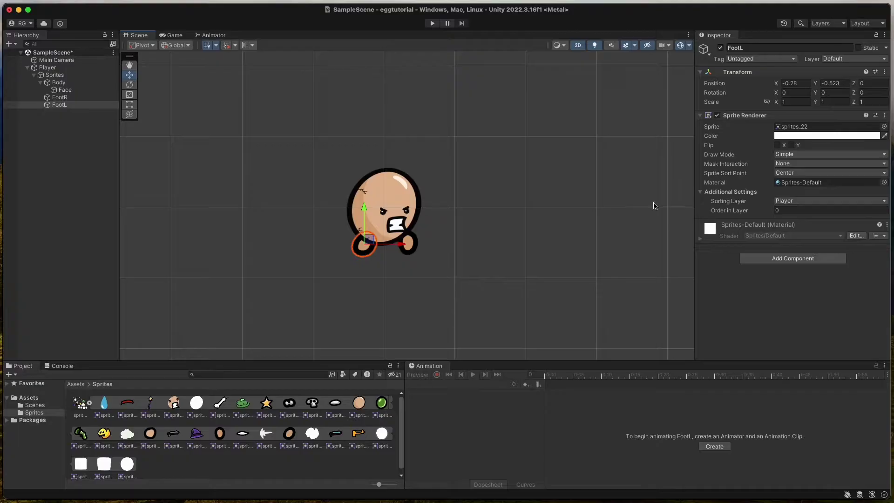
type("7")
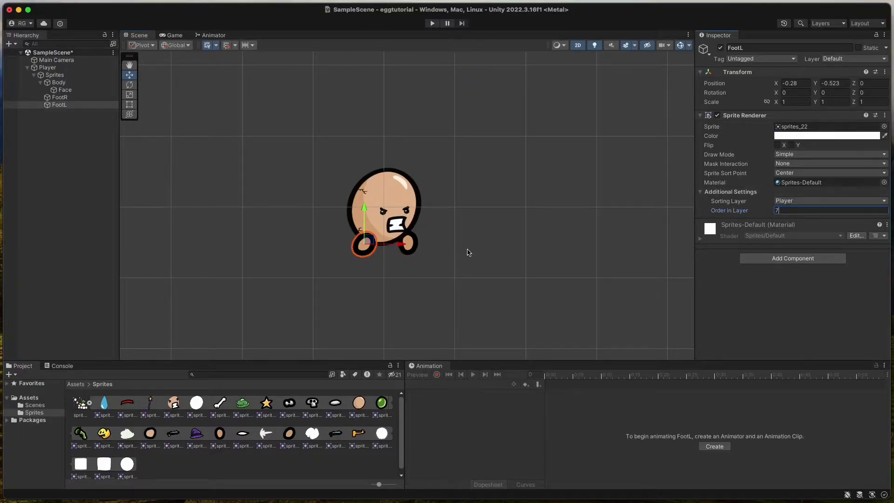
mouse_move(368, 238)
left_mouse_down()
mouse_move(405, 228)
mouse_move(367, 236)
left_mouse_up()
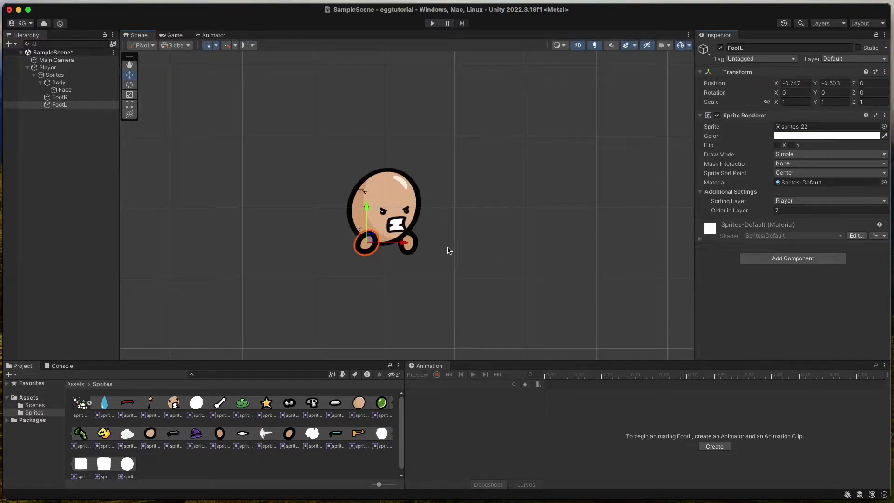
- Raise FootR slightly to about Y -0.464 and save the scene
left_click(433, 253)
left_click(409, 241)
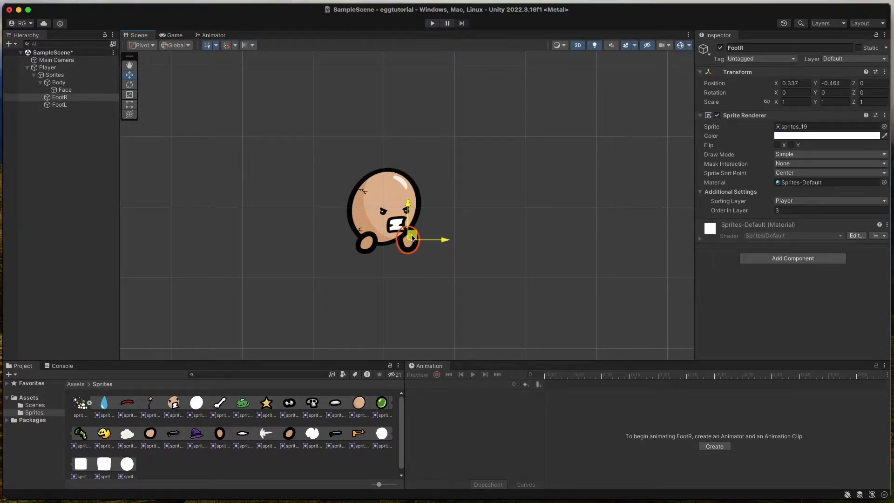
left_click(386, 269)
key("super+s")
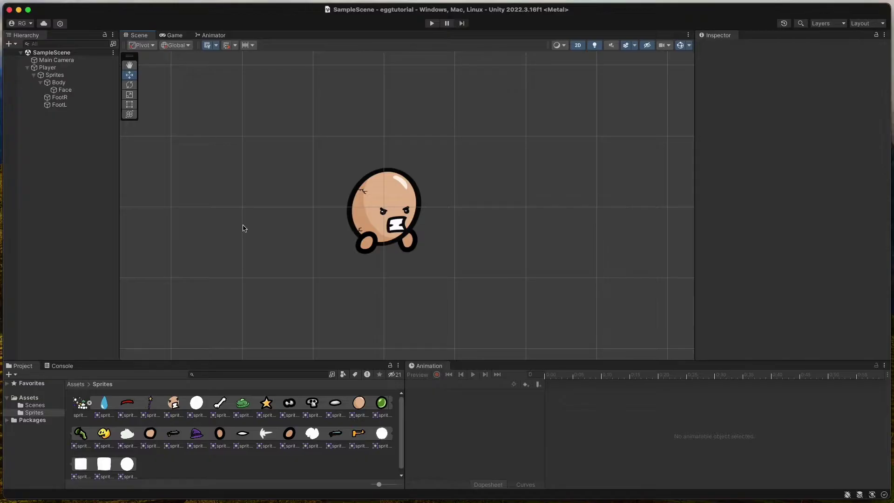
- Create an animation clip named PlayerIdle for the Player object, saved in a new Animations folder inside Sprites
left_click(57, 68)
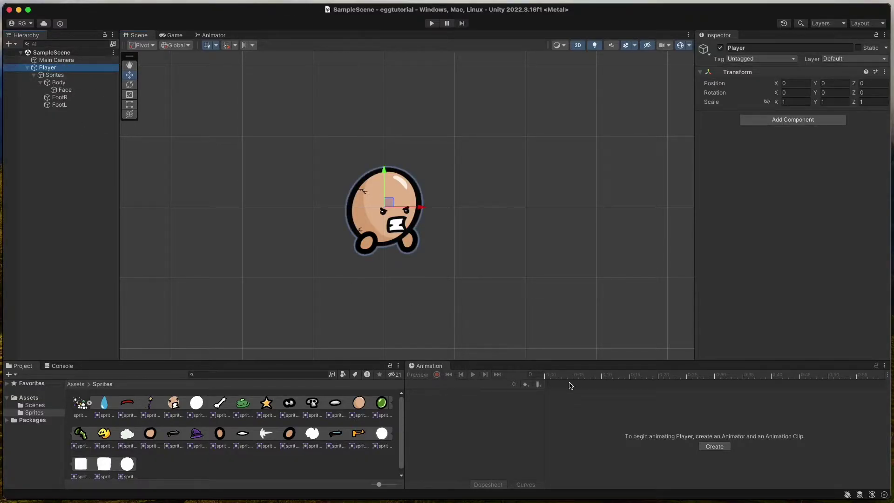
left_click(711, 446)
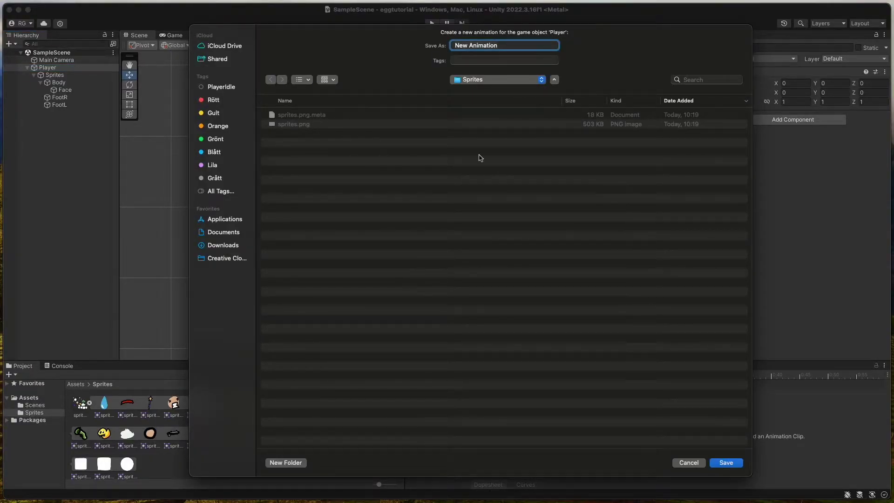
left_click(286, 462)
type("Animations")
key("Return")
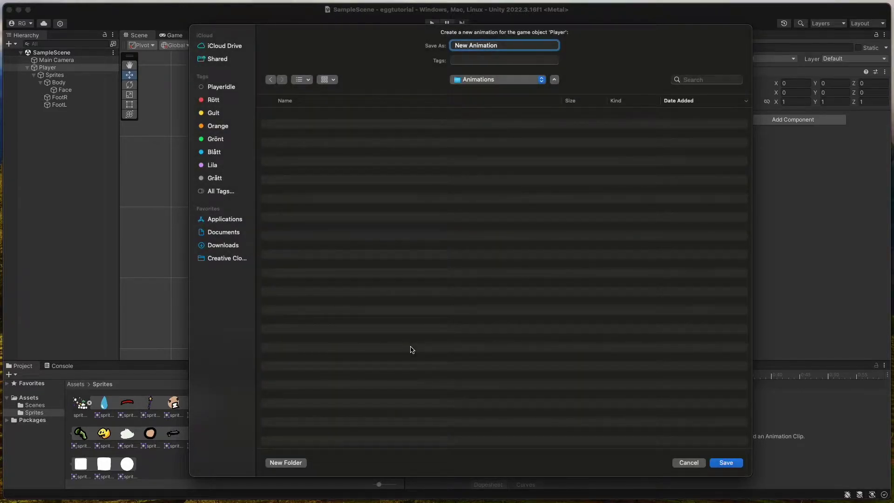
left_click(519, 48)
key("super+a")
type("P")
left_click(728, 463)
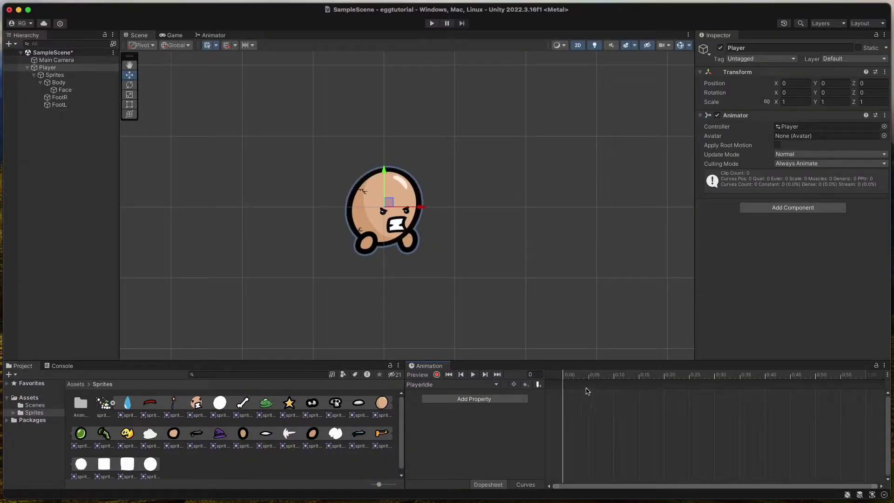
- Record a PlayerIdle keyframe at frame 10 with Body squashed to a scale of about X 1.10, Y 0.73
left_click_drag(599, 375, 531, 375)
left_click(437, 375)
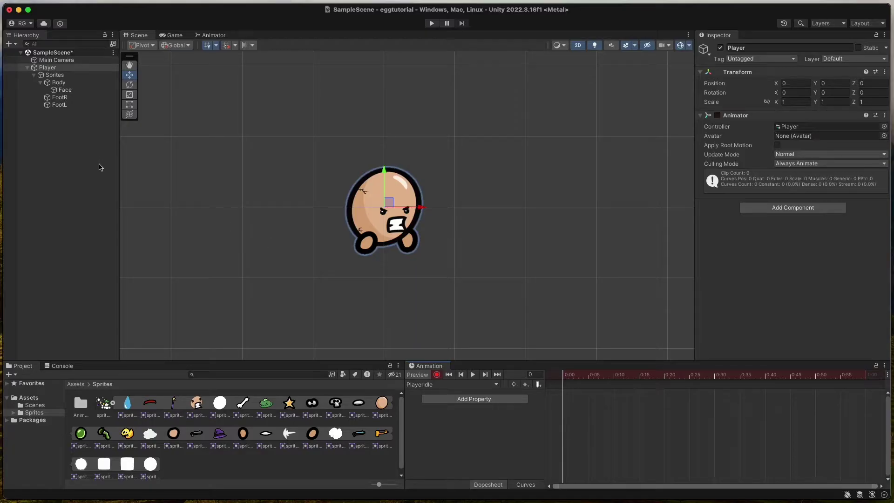
left_click(60, 83)
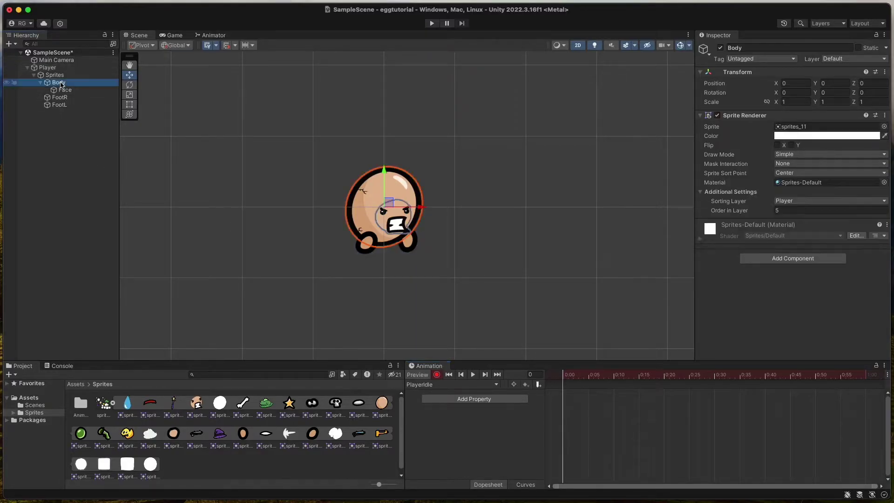
left_click(614, 376)
left_click_drag(422, 167, 422, 190)
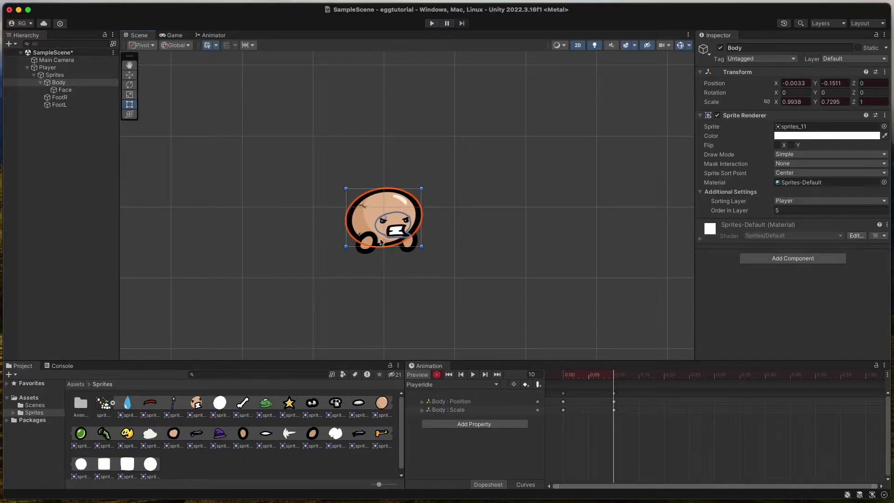
- Copy Body's starting position and scale keyframes to frame 20 of PlayerIdle
left_click(570, 377)
left_click_drag(571, 379, 664, 386)
left_click(564, 397)
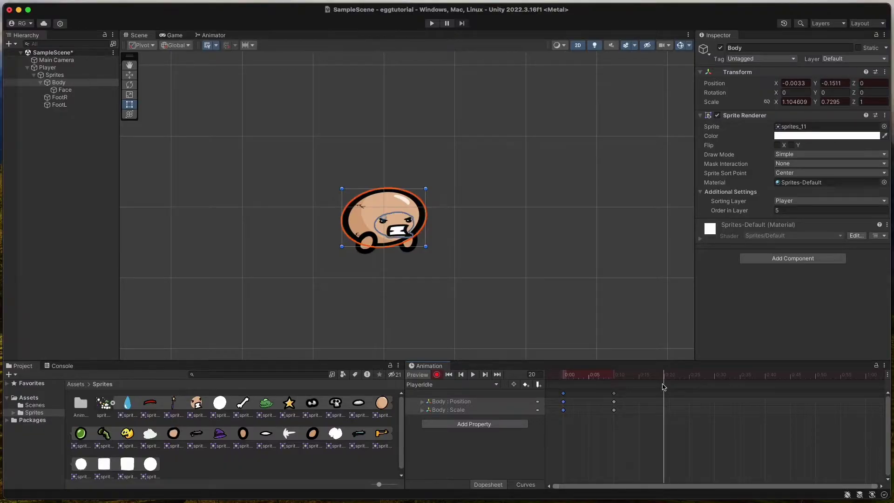
key("k")
- Play back the PlayerIdle clip, end recording, and test the animation in the running game
key("space")
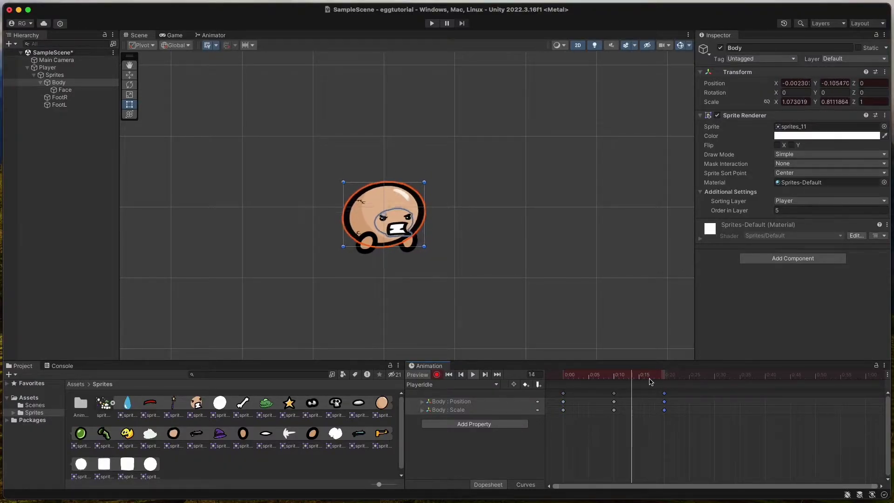
key("space")
left_click(437, 374)
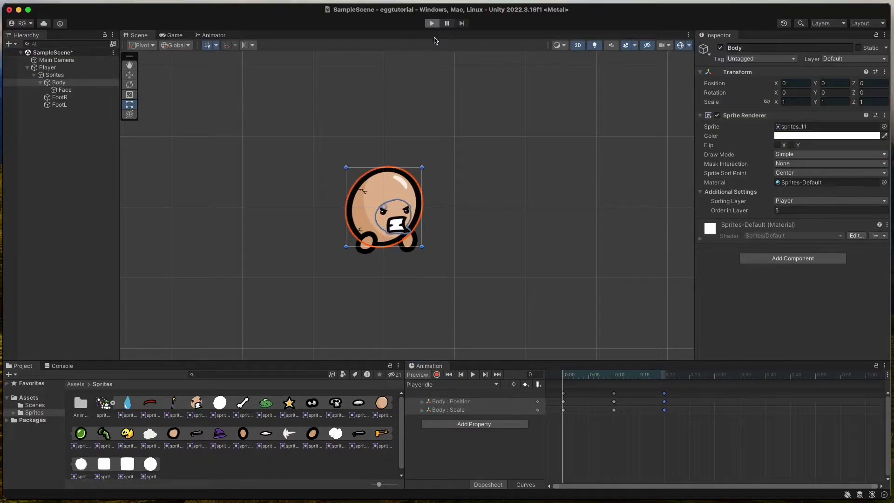
left_click(432, 24)
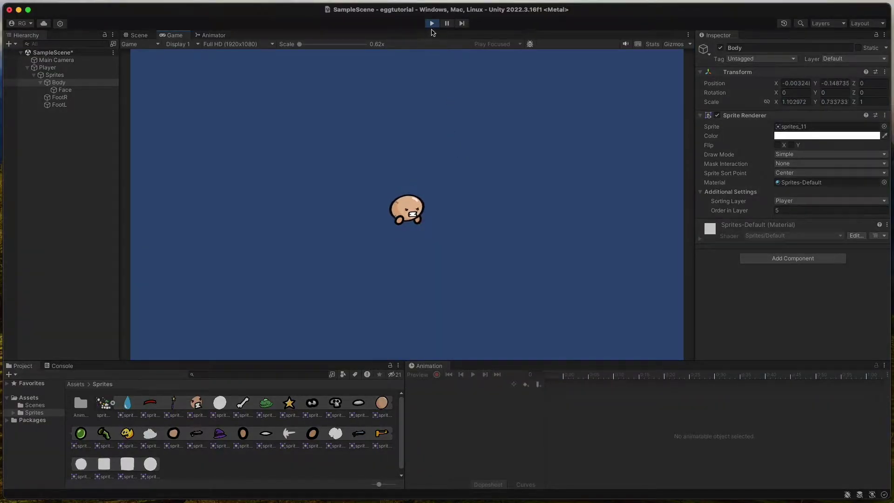
left_click(431, 23)
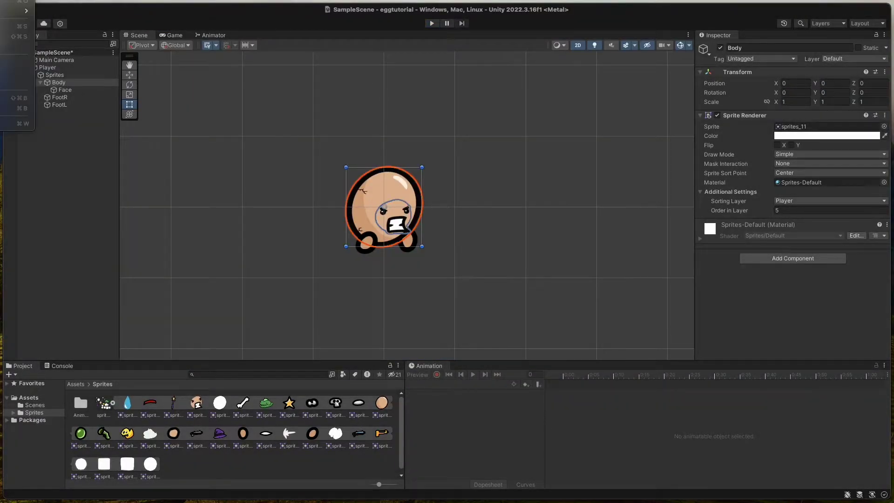
- Open the Editor category of Project Settings by way of the build's player settings
key("super+shift+b")
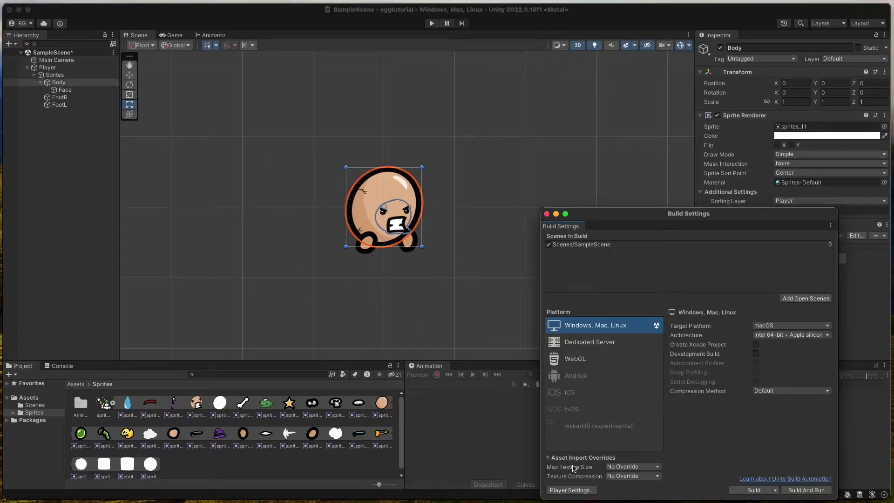
left_click(571, 490)
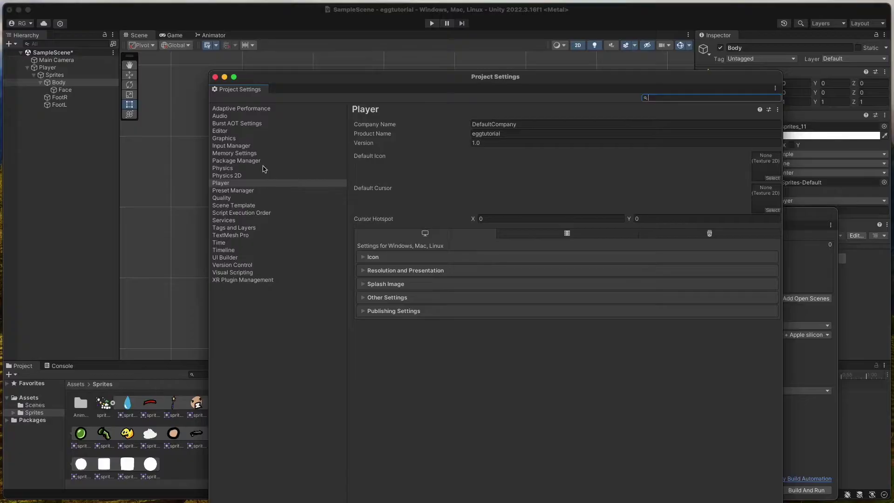
left_click(224, 131)
scroll(428, 222, "down", 5)
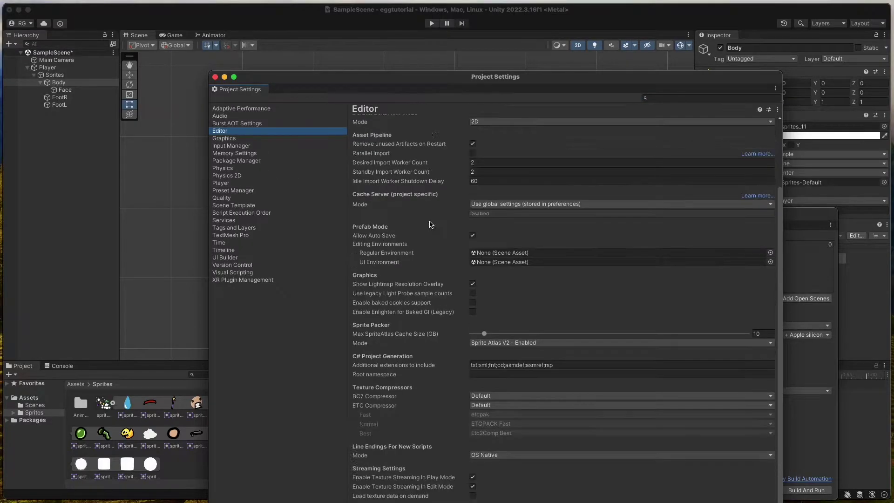